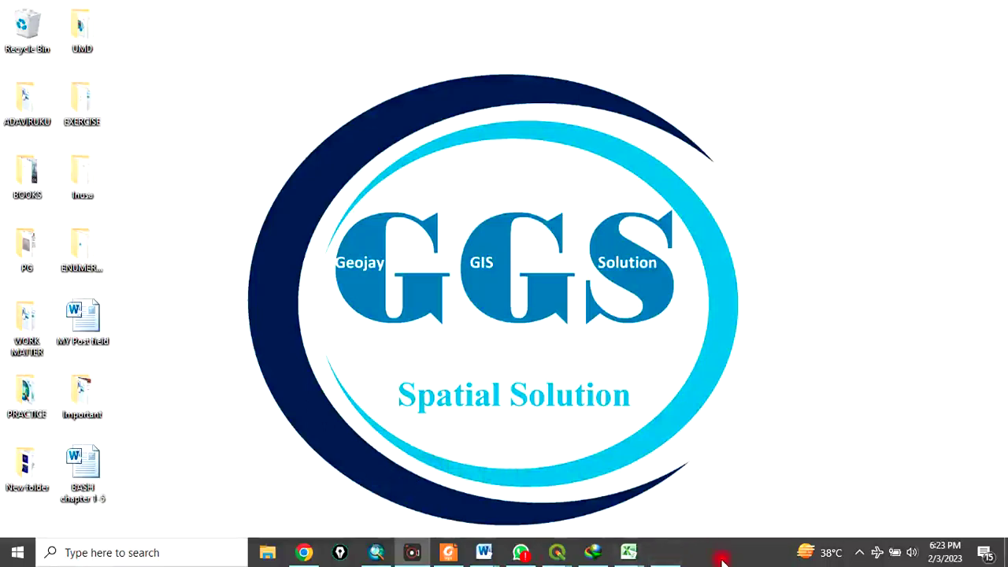
View intro slides 1.JPG through the subscribe image in Photos, then return to the empty ArcMap map.
left_click(670, 553)
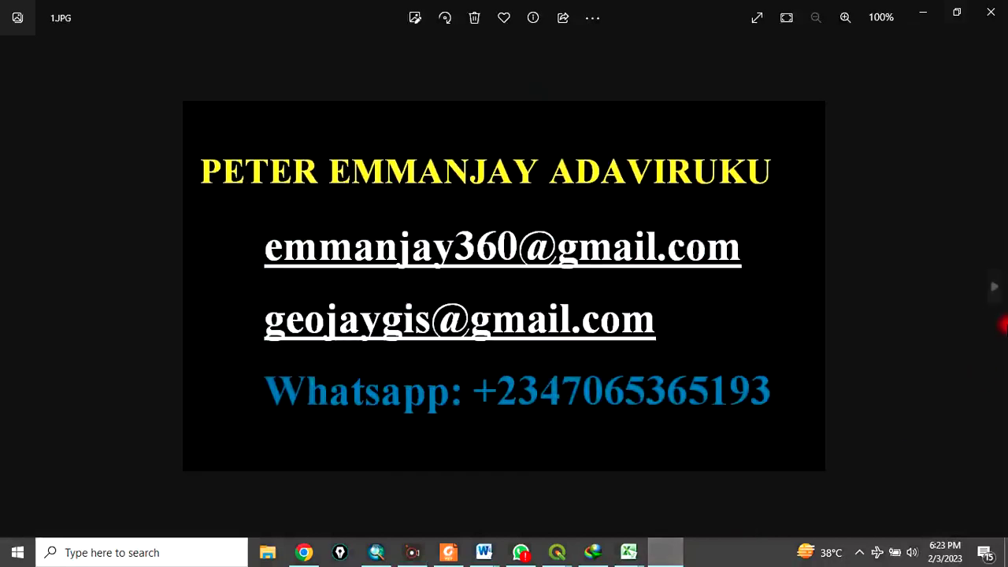
left_click(994, 290)
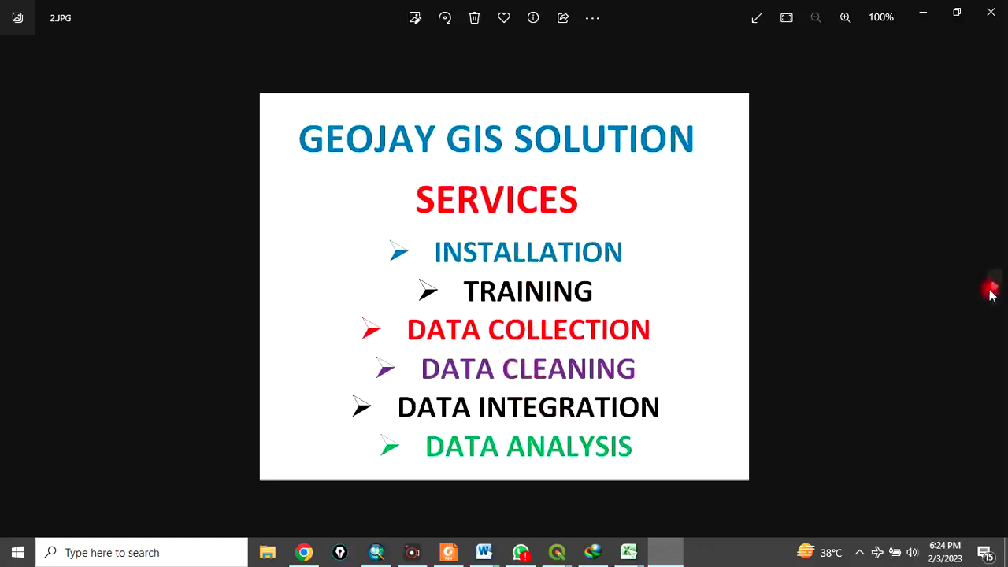
left_click(993, 292)
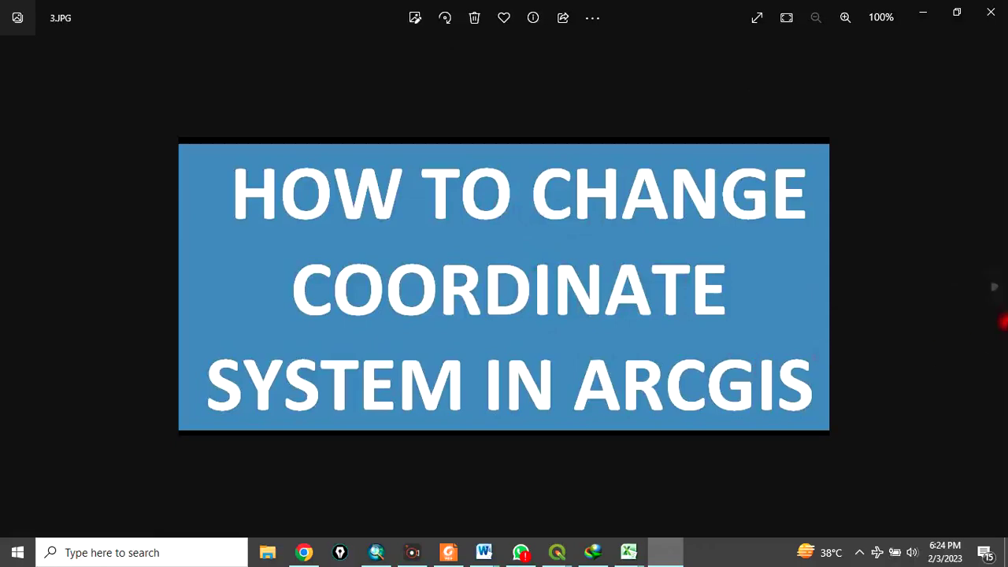
left_click(997, 292)
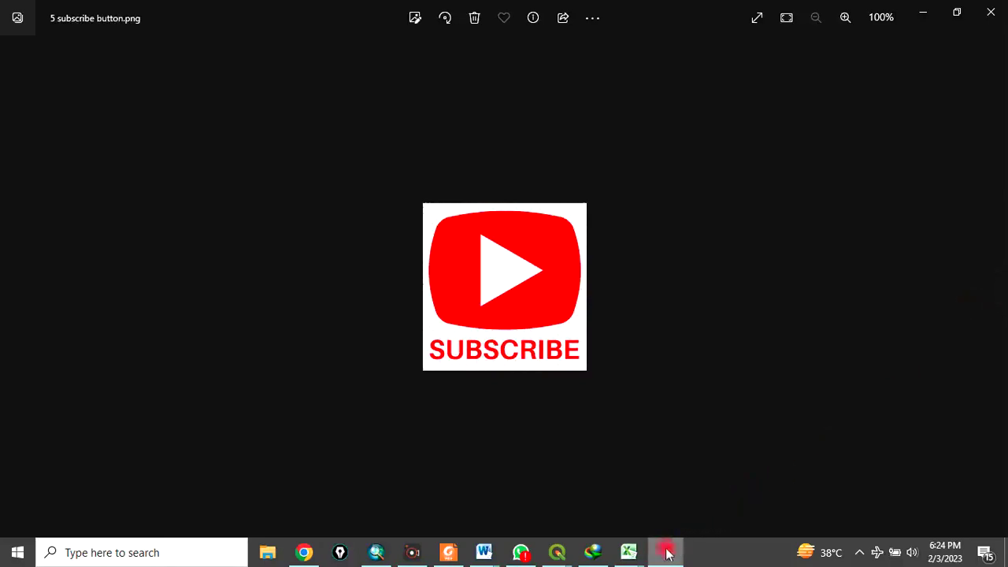
left_click(382, 552)
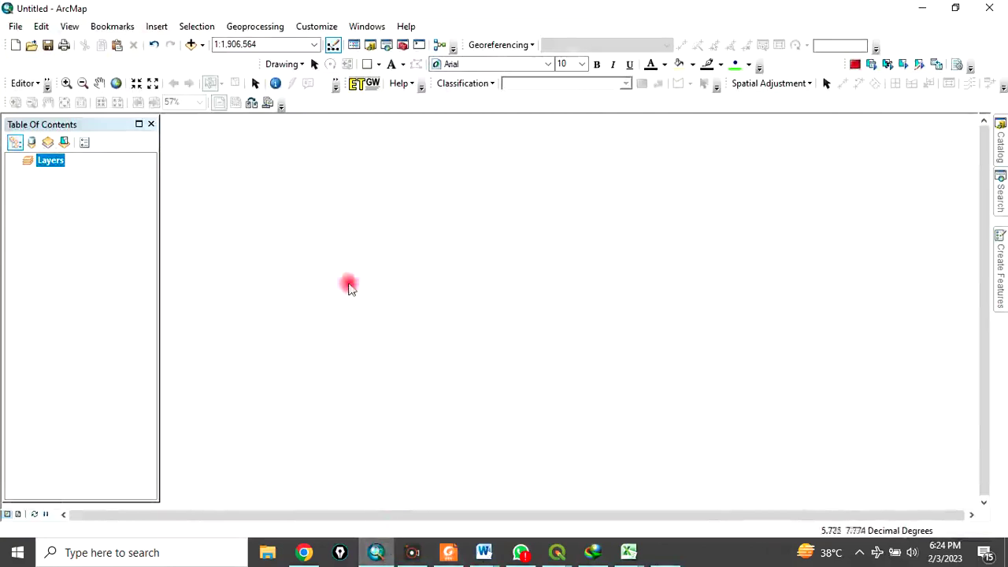
Add Okehi_LGA.shp from the EXERCISE folder to the map.
left_click(190, 45)
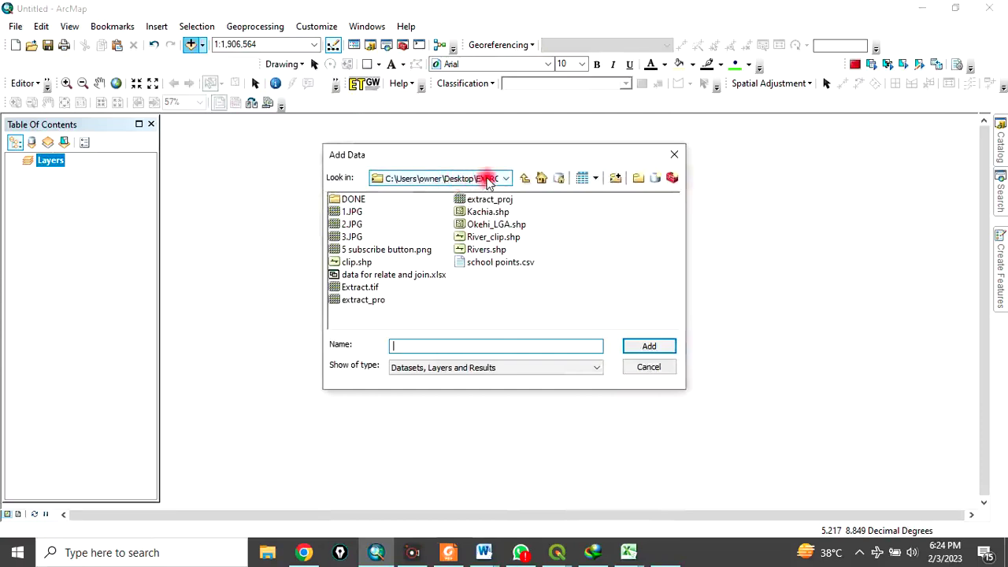
left_click(483, 226)
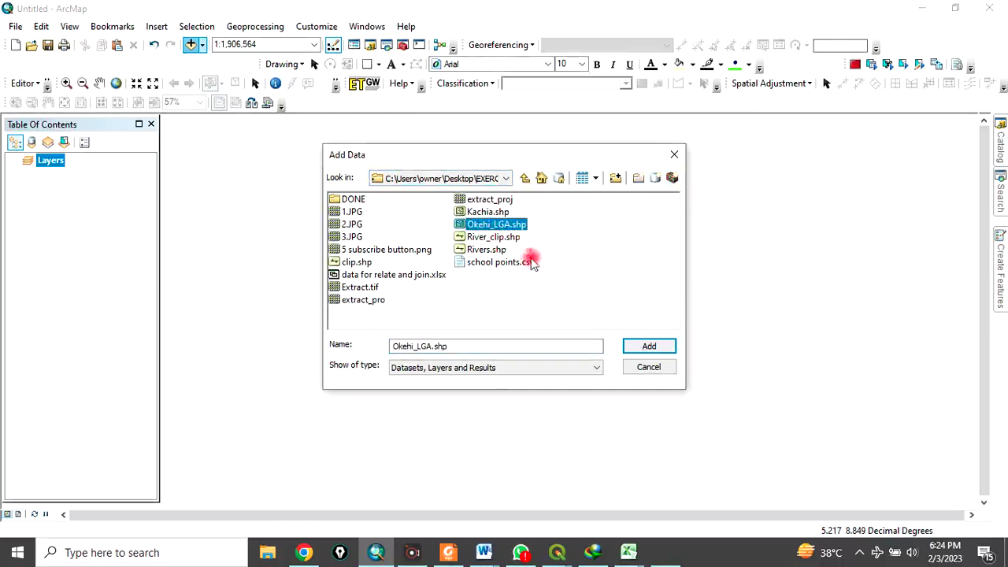
left_click(644, 347)
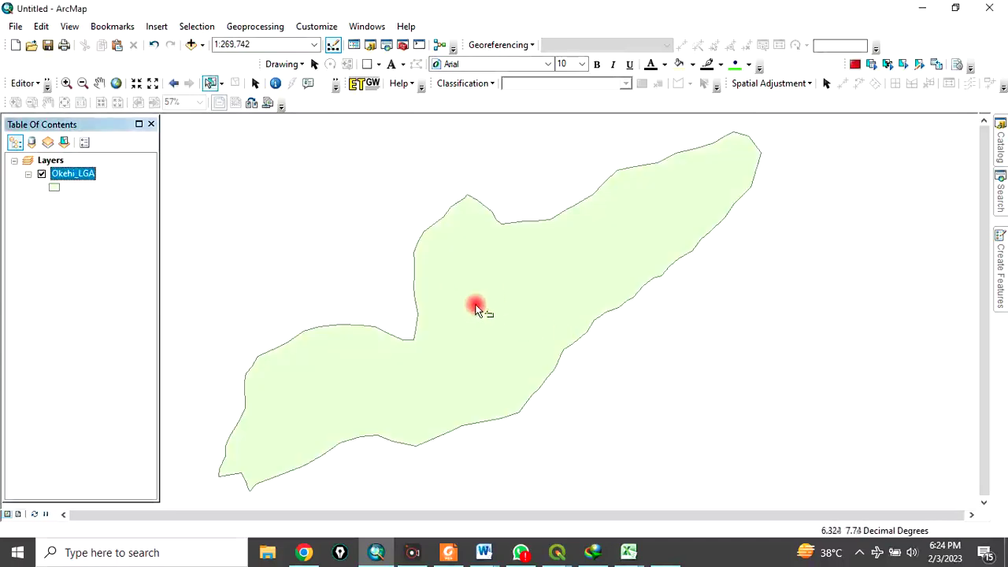
right_click(68, 180)
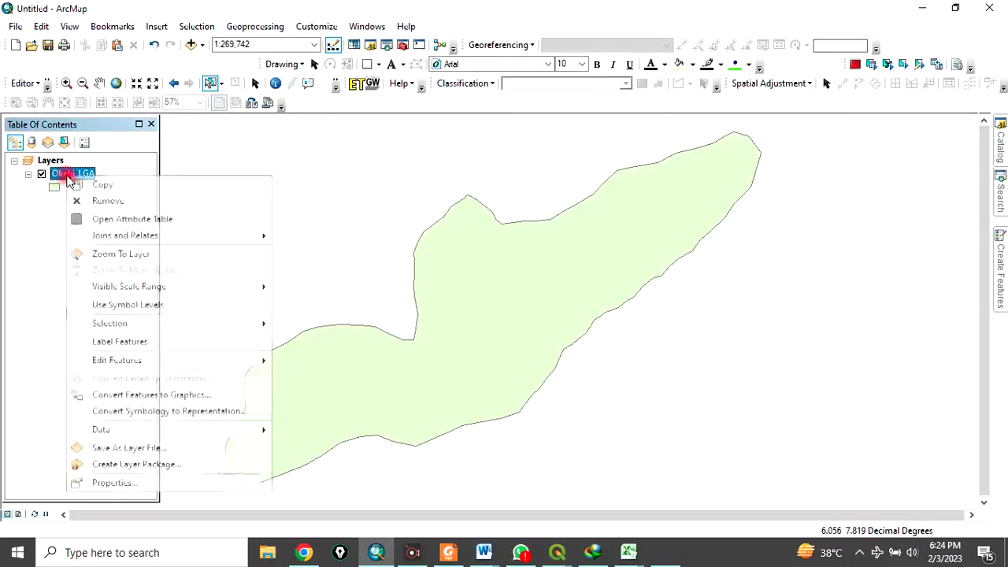
left_click(117, 486)
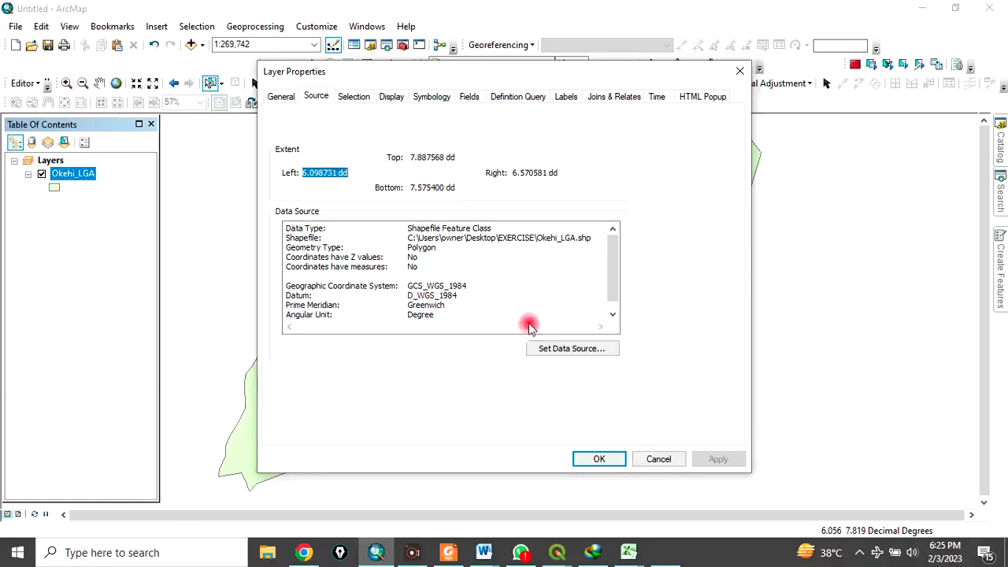
left_click(606, 460)
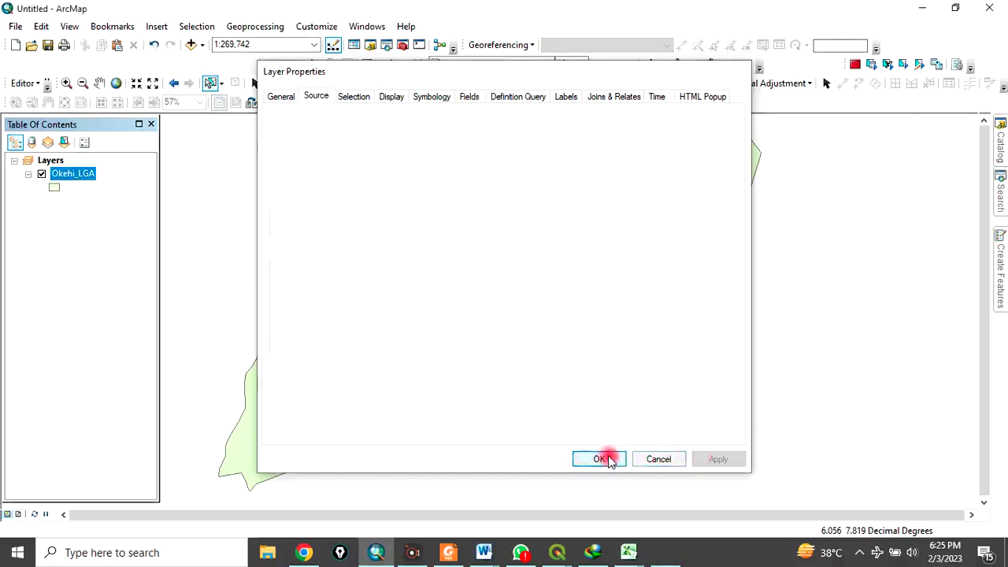
Launch the Project tool from Data Management Tools > Projections and Transformations in ArcToolbox.
left_click(403, 46)
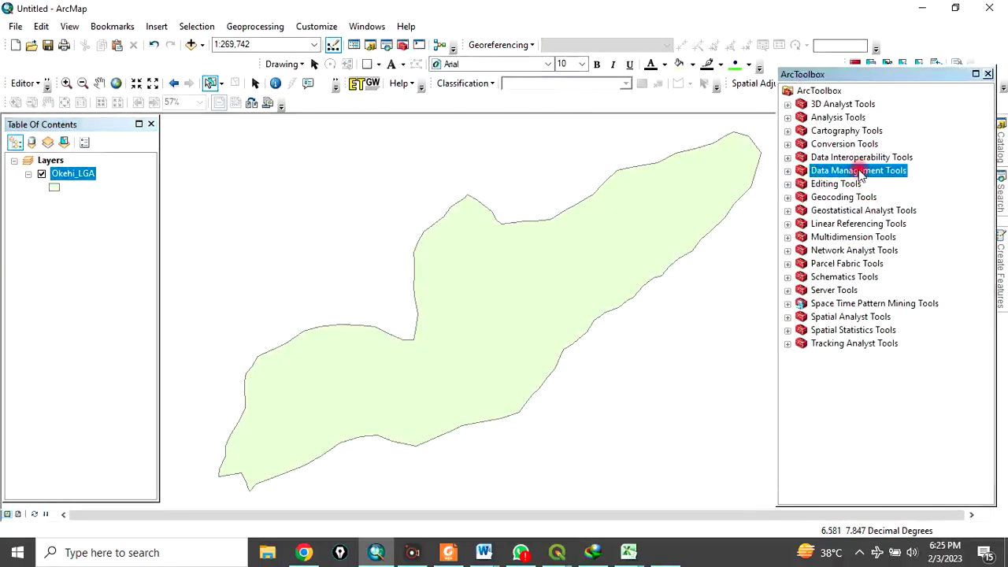
left_click(787, 171)
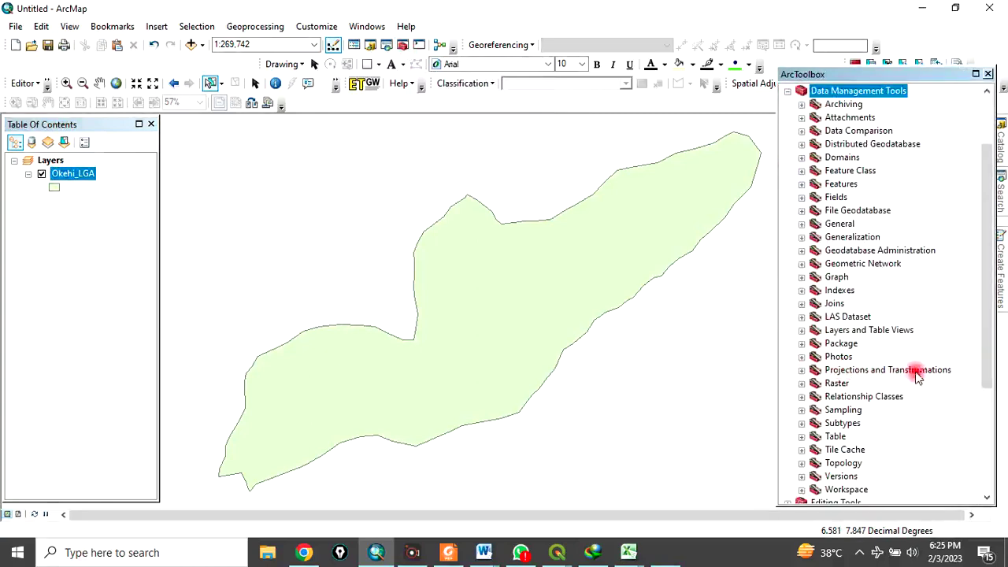
left_click(802, 371)
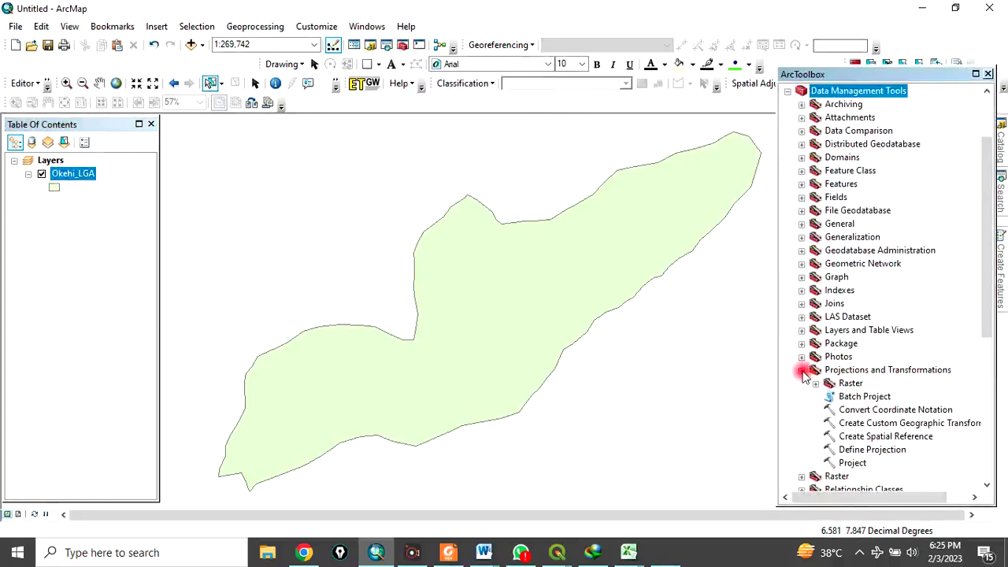
double_click(853, 464)
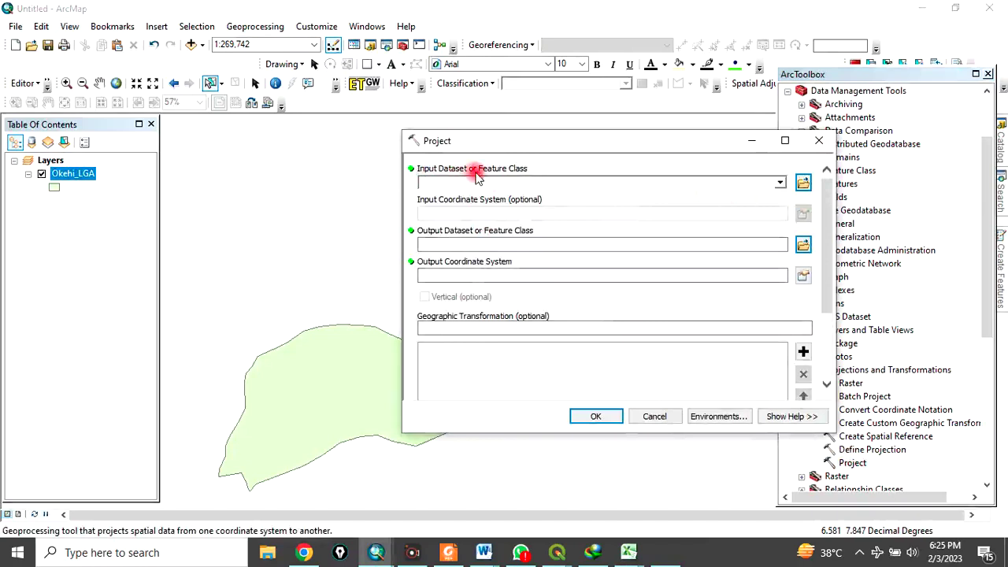
Set Okehi_LGA as the input dataset and EXERCISE\Okehi_LGA_P as the output dataset.
left_click(780, 182)
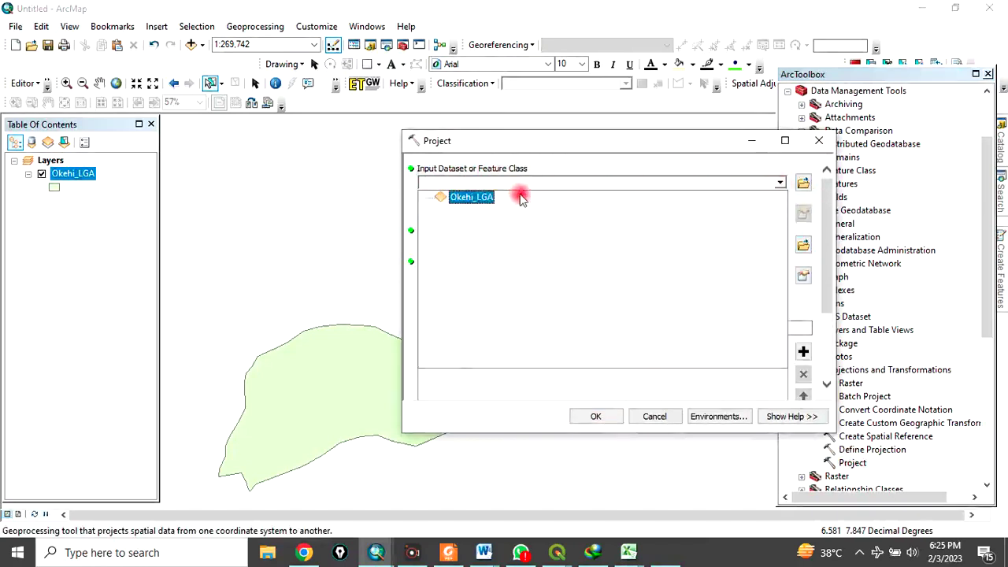
left_click(476, 199)
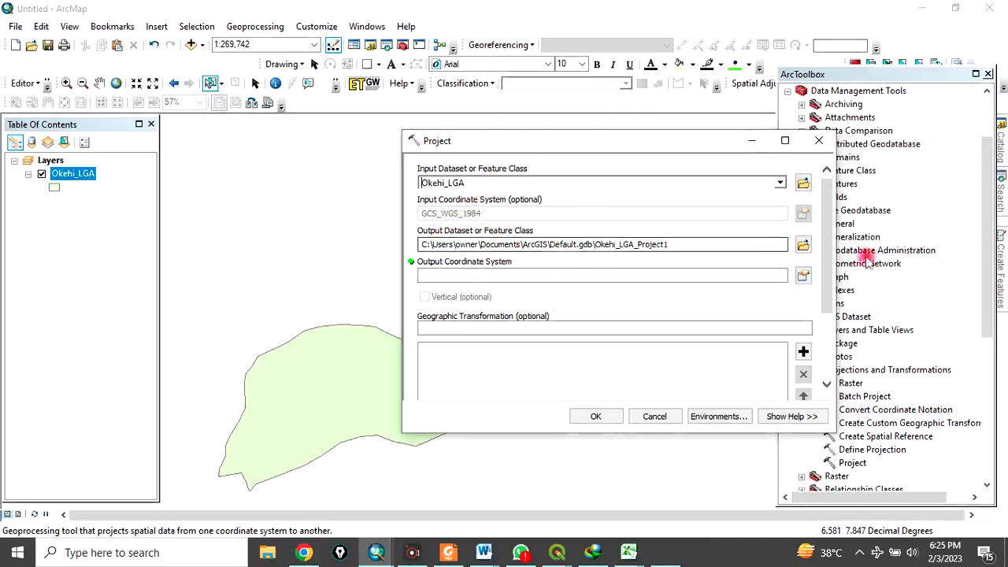
left_click(803, 245)
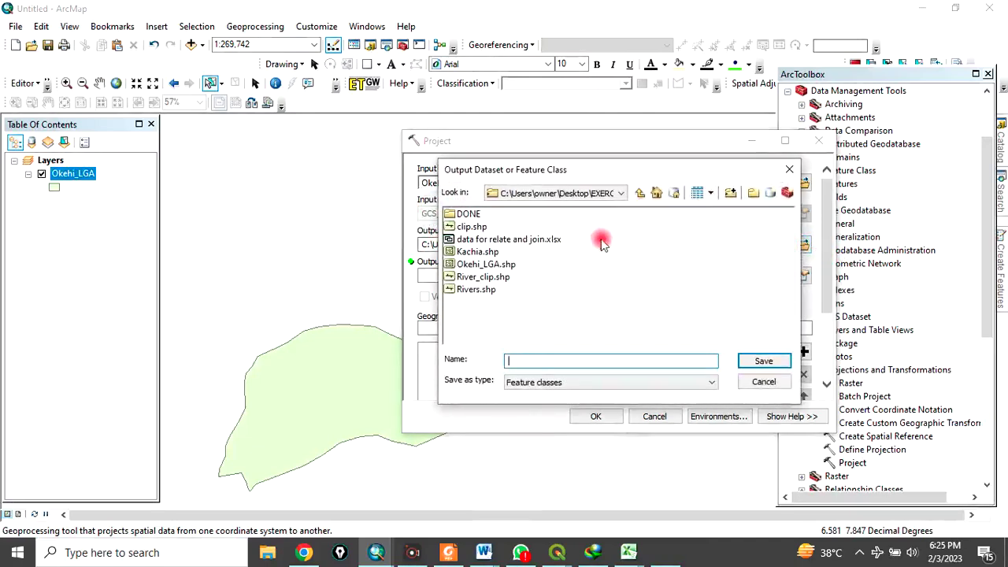
left_click(477, 265)
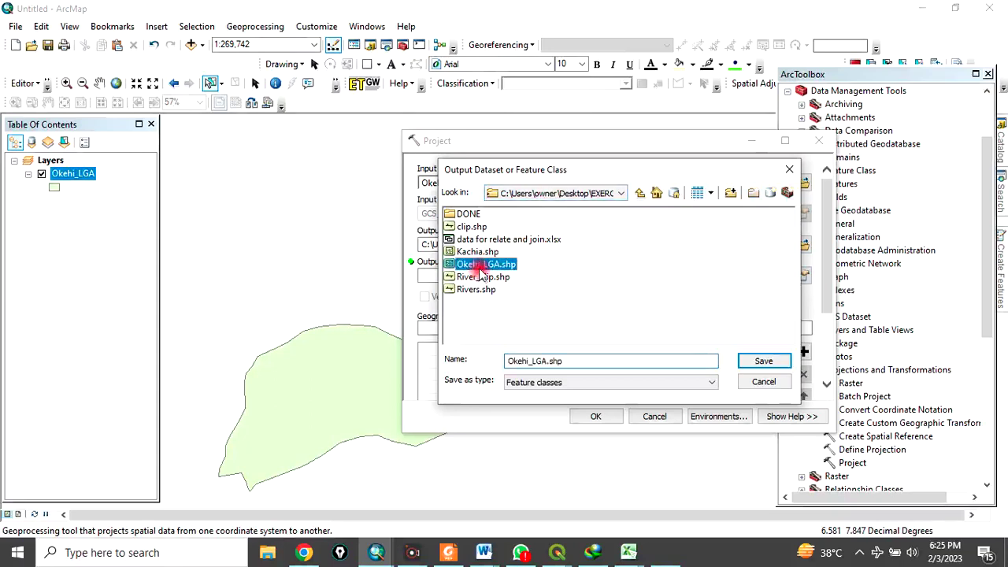
left_click(564, 360)
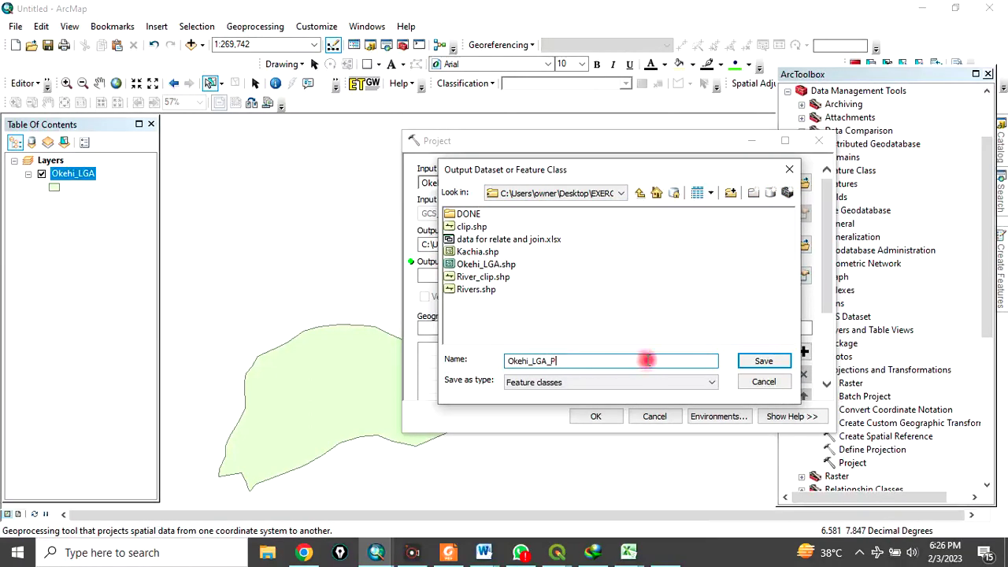
left_click(764, 361)
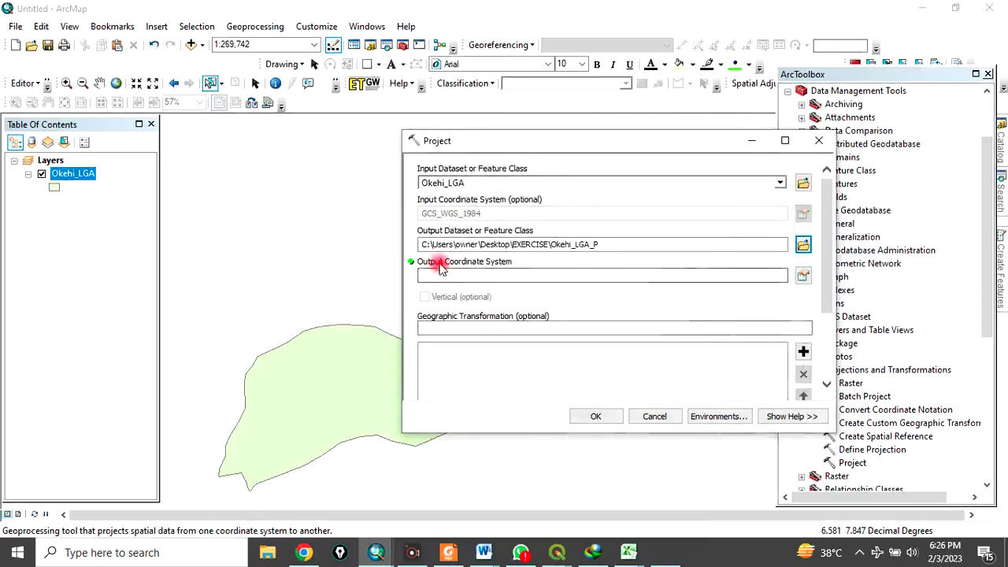
Choose Projected > UTM > WGS 1984 > Northern Hemisphere > WGS 1984 UTM Zone 32N as output coordinate system.
left_click(804, 277)
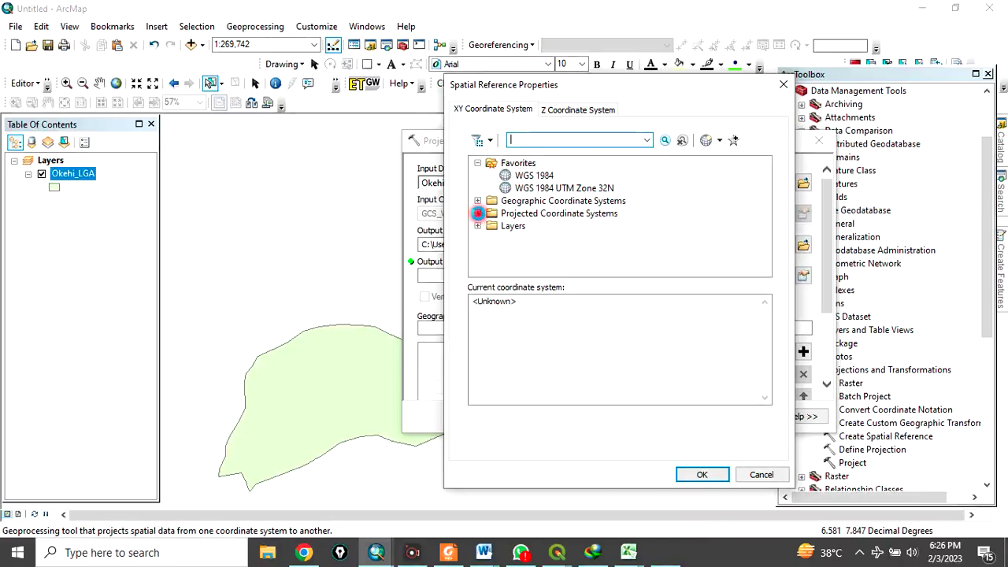
left_click(477, 213)
scroll(524, 224, "down", 2)
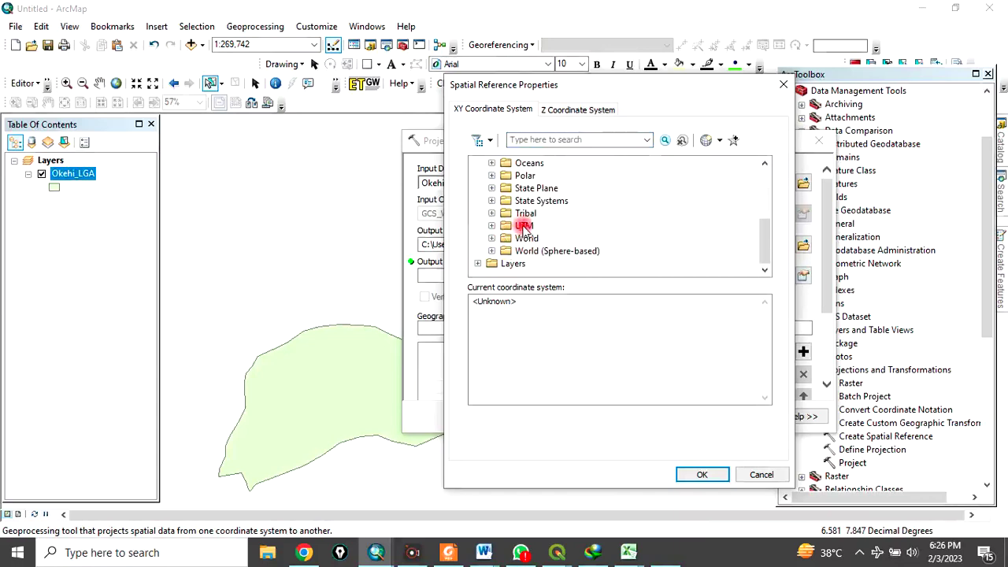
left_click(491, 227)
scroll(544, 226, "down", 5)
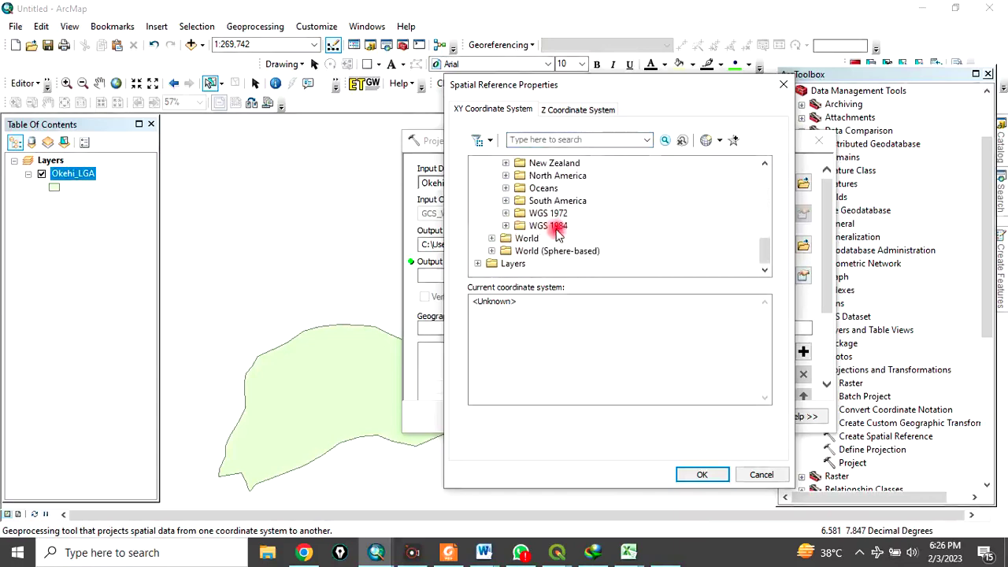
left_click(506, 226)
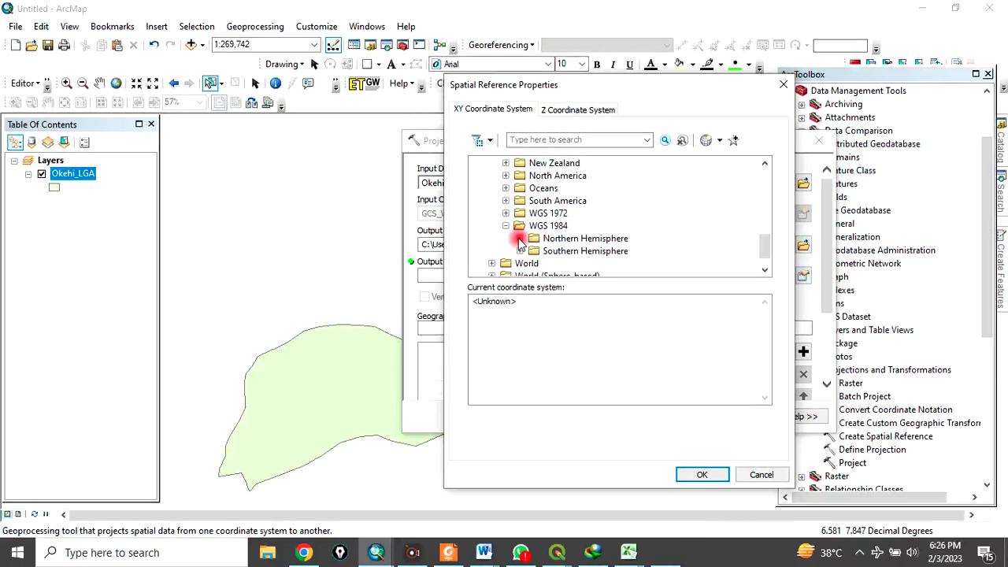
left_click(520, 239)
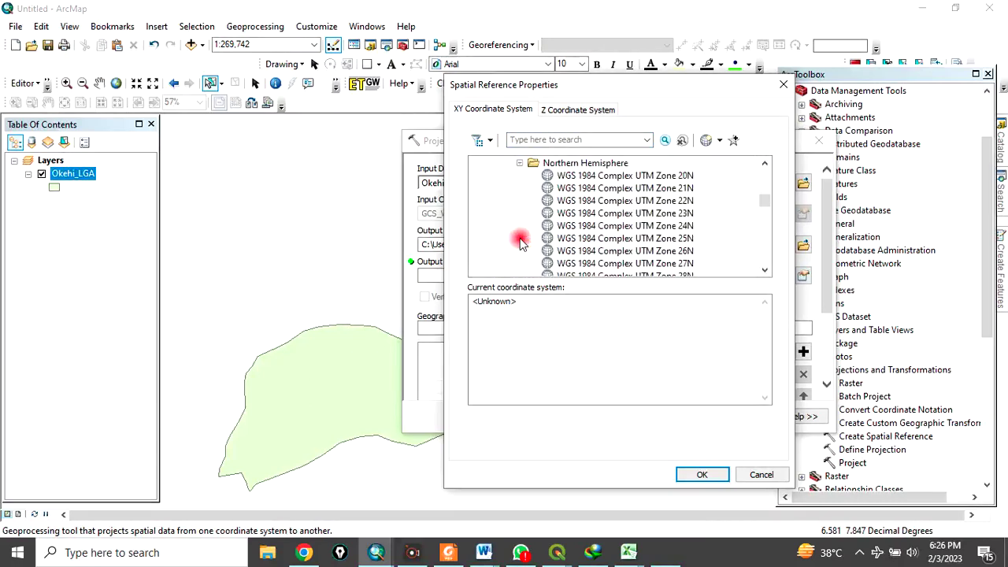
scroll(599, 219, "down", 5)
scroll(622, 221, "down", 3)
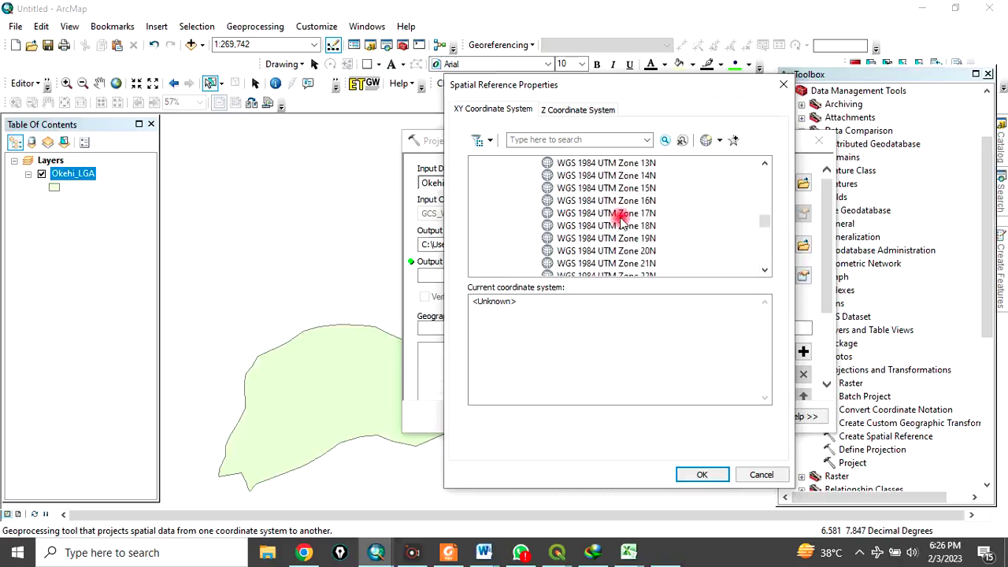
scroll(622, 221, "down", 1)
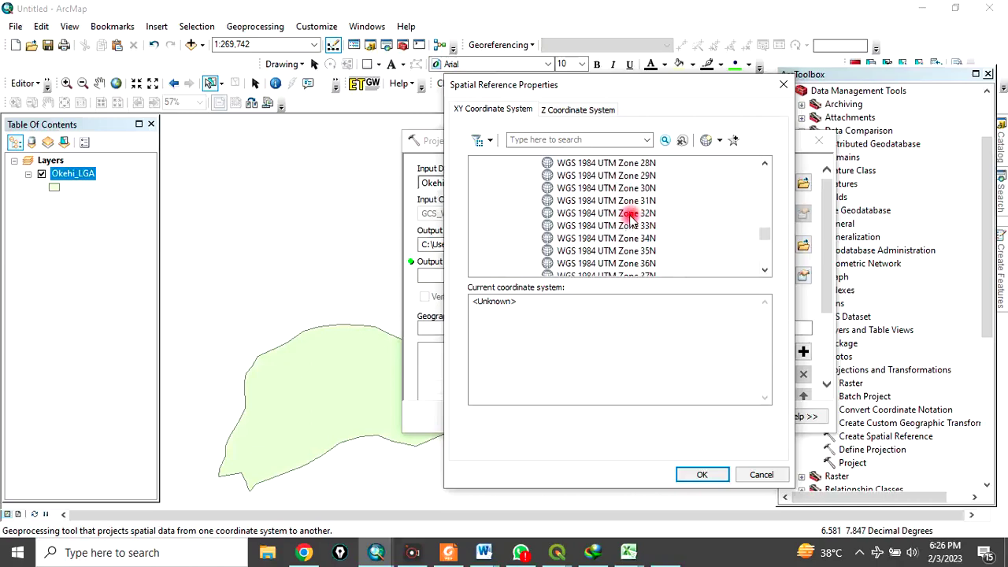
left_click(631, 215)
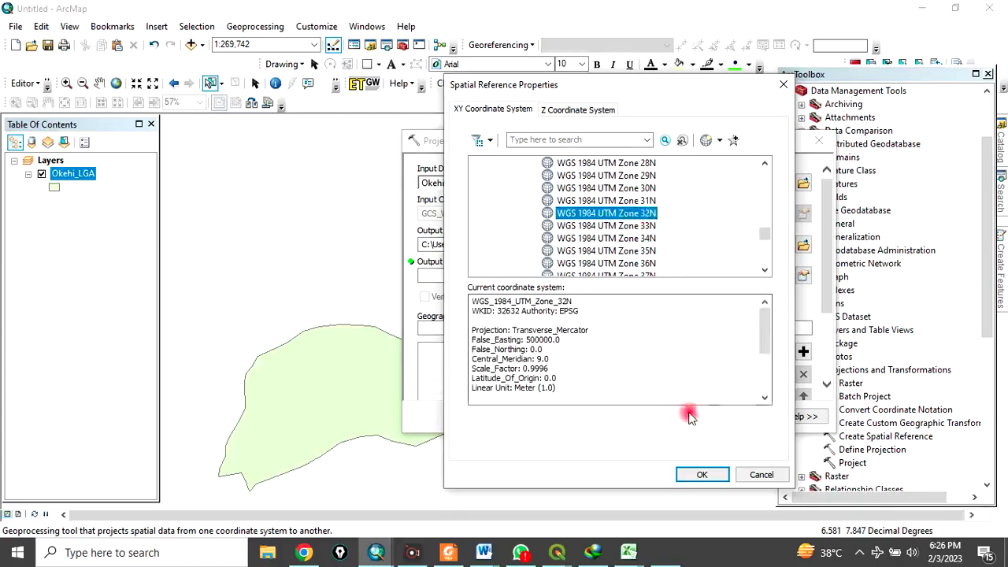
left_click(701, 474)
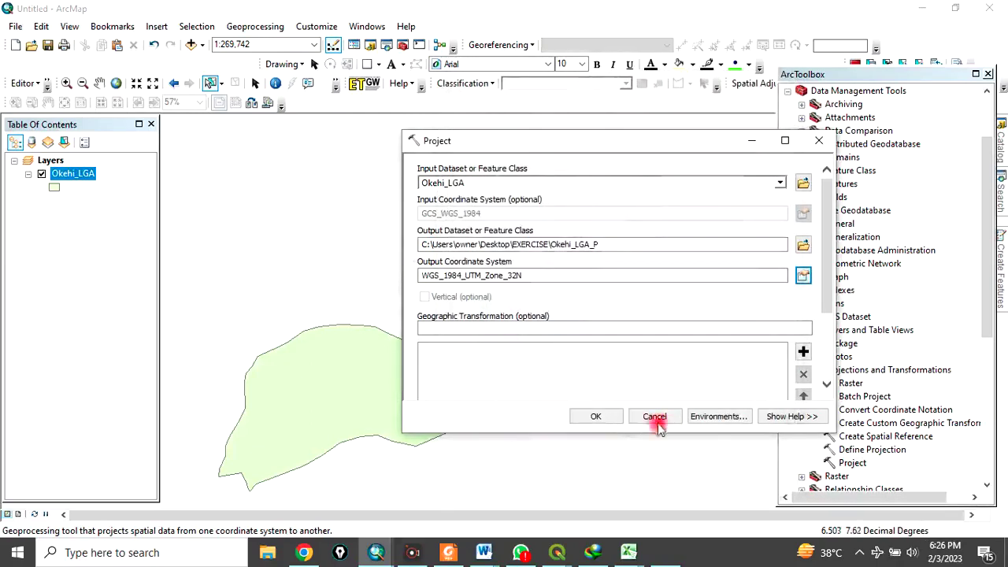
Run the Project tool to create Okehi_LGA_P in WGS_1984_UTM_Zone_32N.
scroll(827, 323, "down", 3)
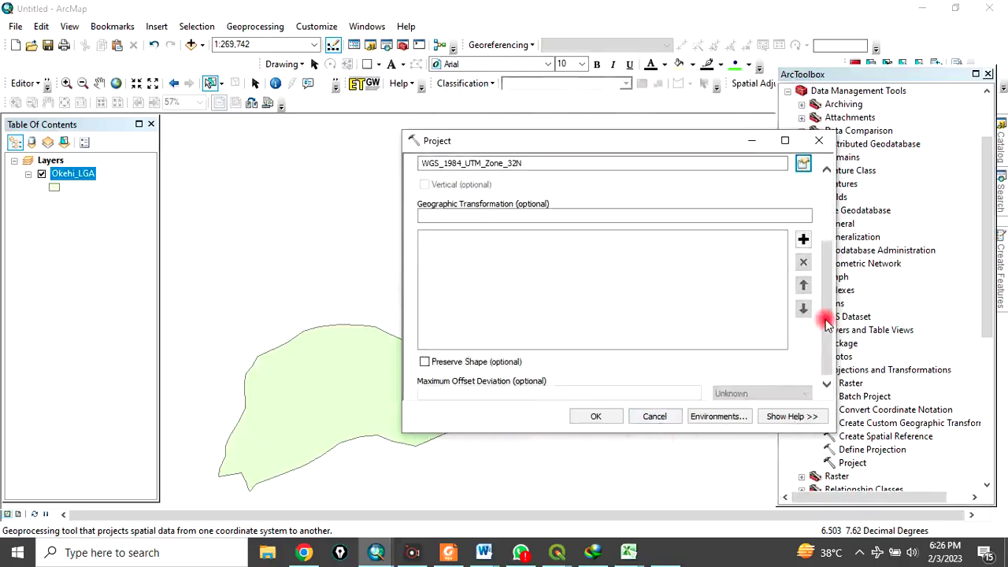
left_click(597, 419)
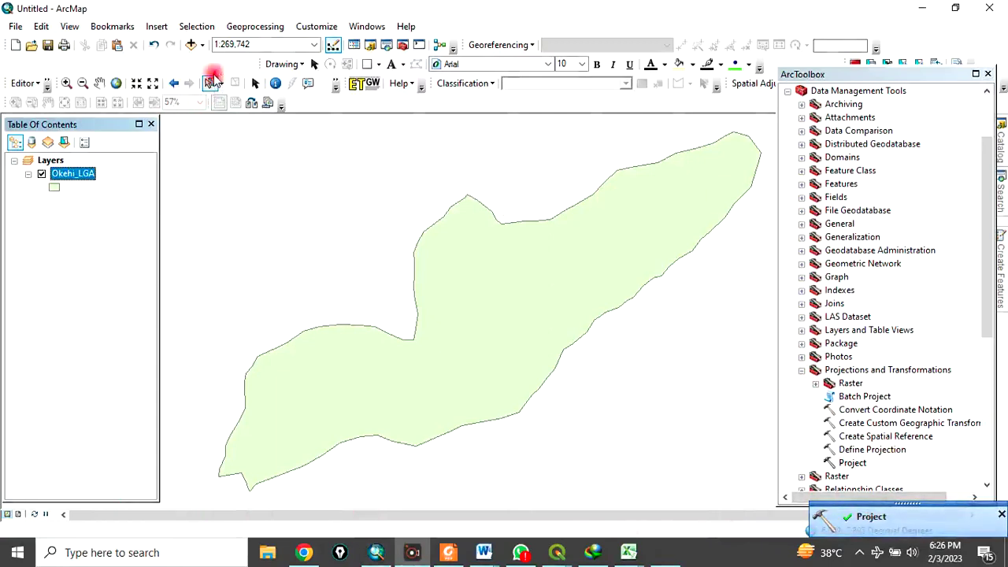
Add Okehi_LGA_P.shp from the EXERCISE folder to the map.
left_click(192, 46)
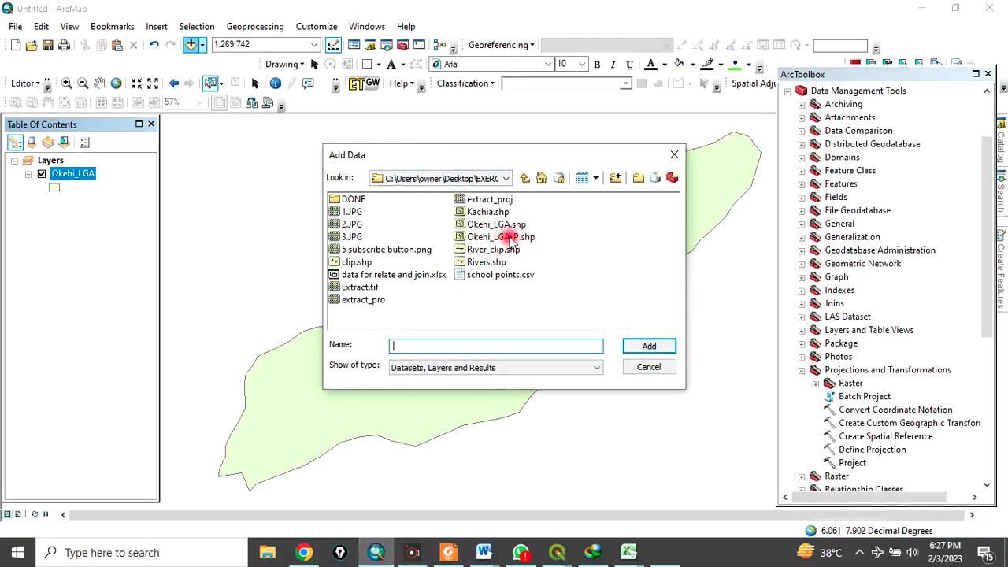
left_click(512, 237)
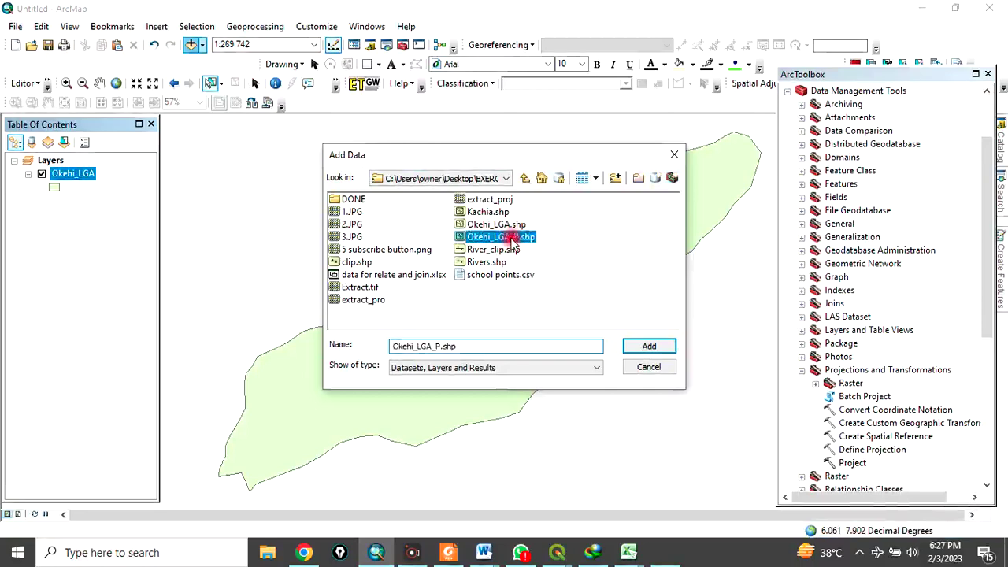
left_click(648, 347)
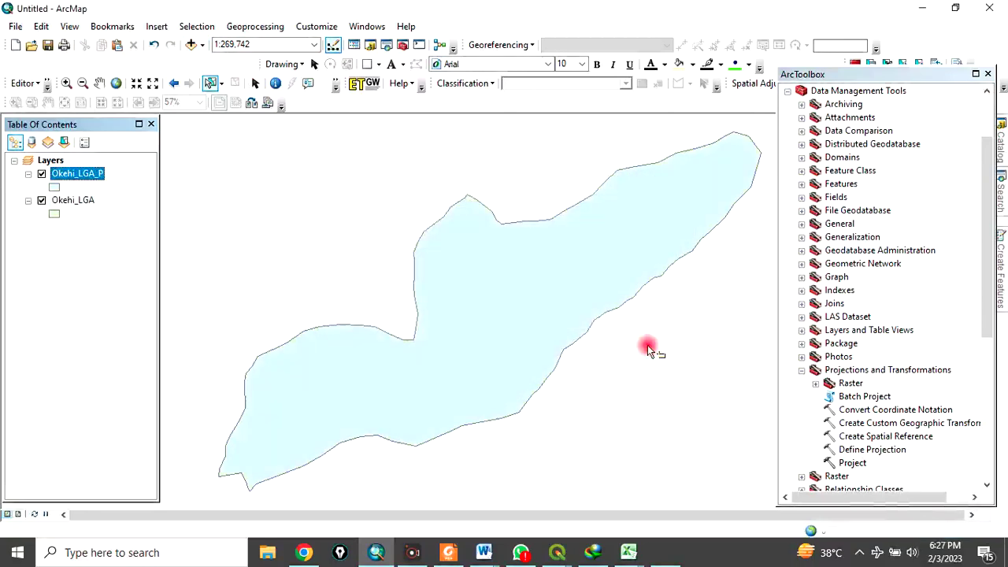
right_click(77, 178)
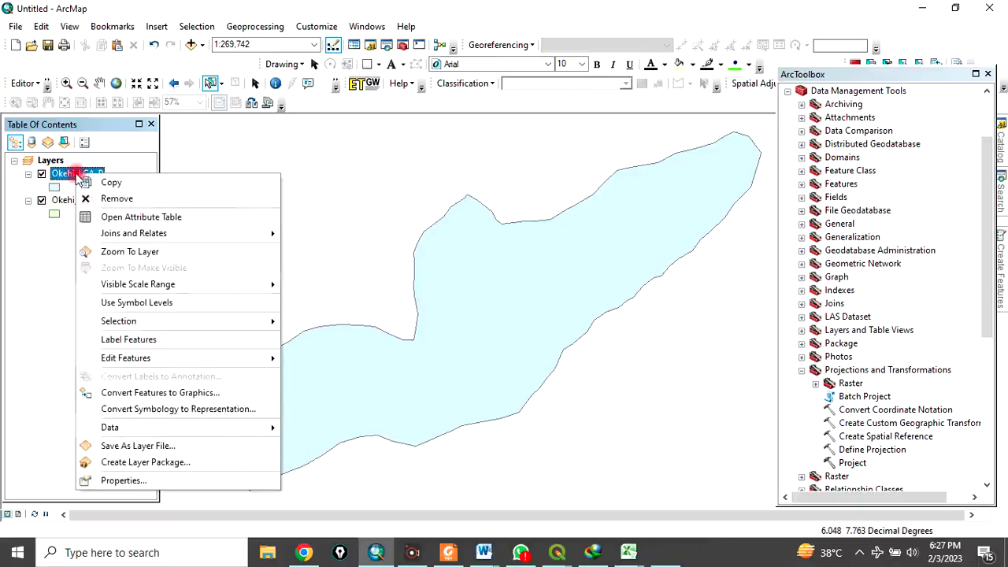
left_click(116, 482)
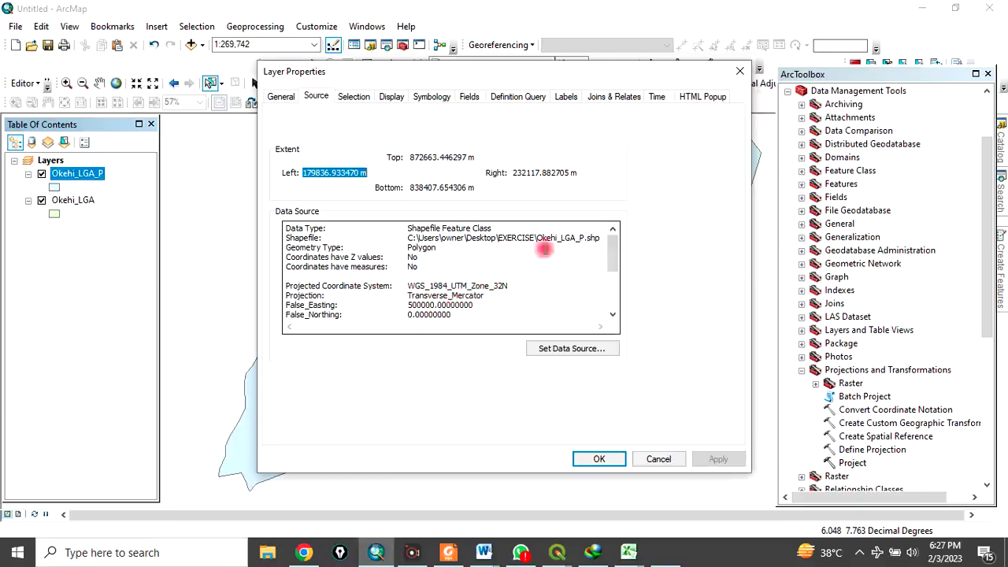
left_click(741, 75)
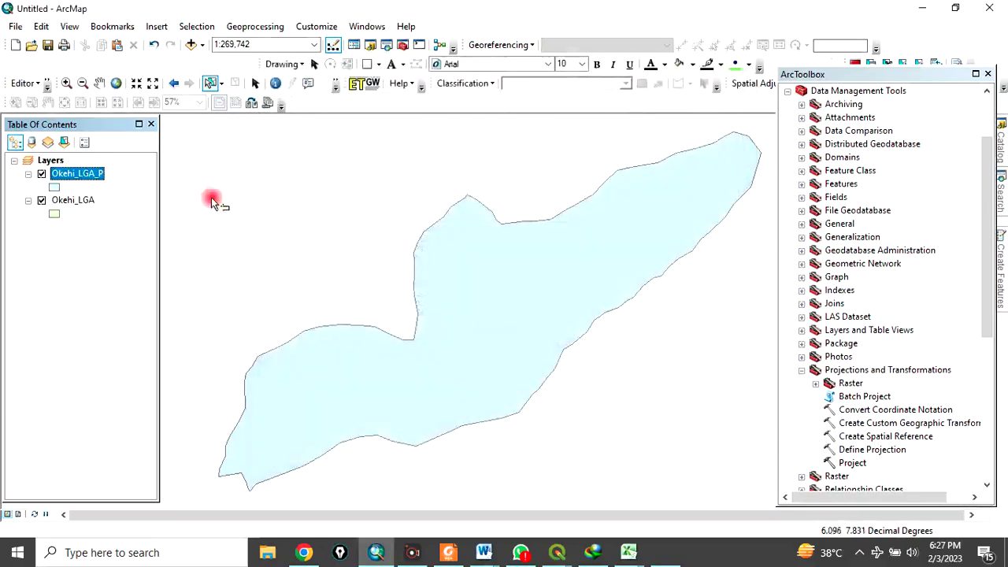
left_click(69, 202)
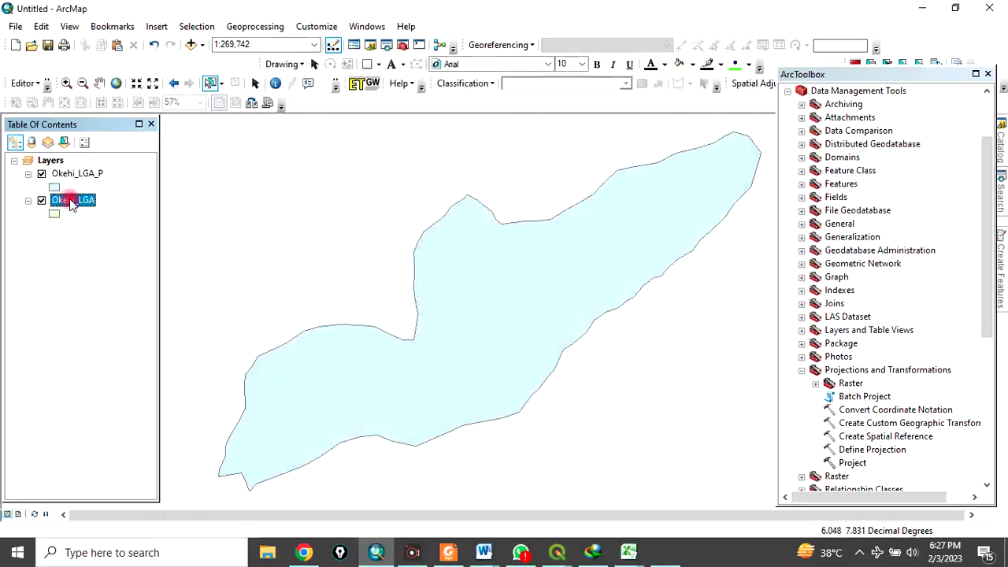
right_click(69, 201)
left_click(114, 507)
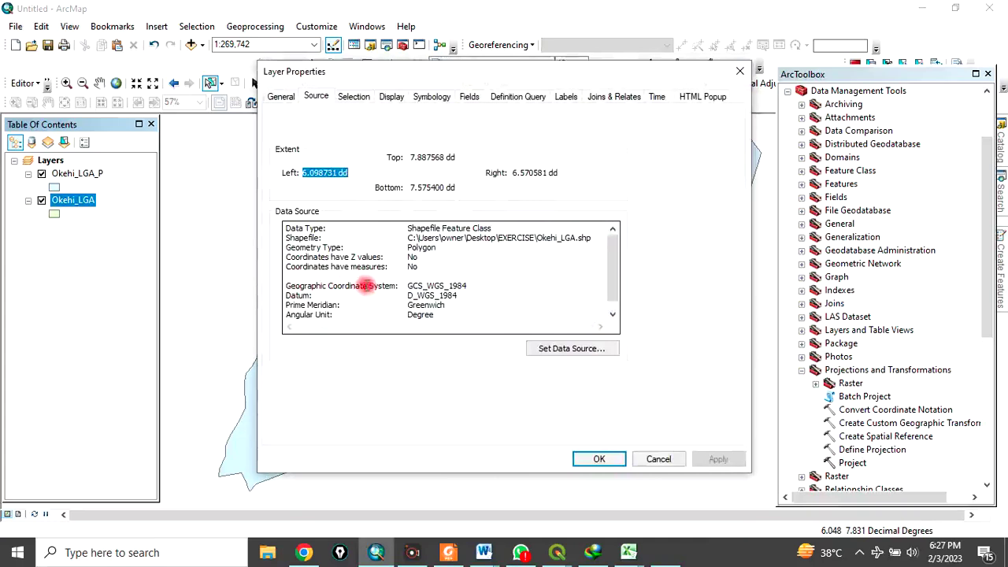
left_click(602, 461)
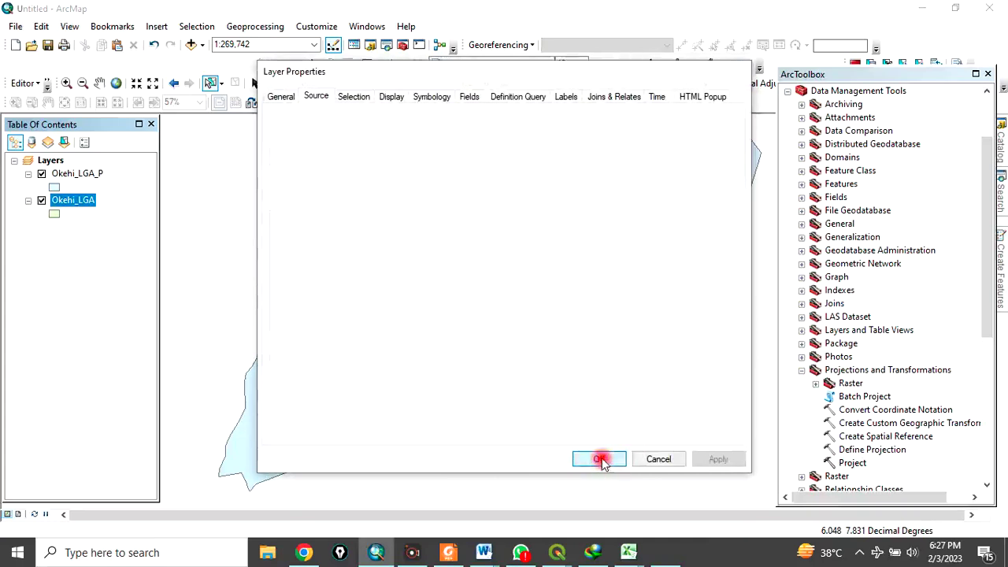